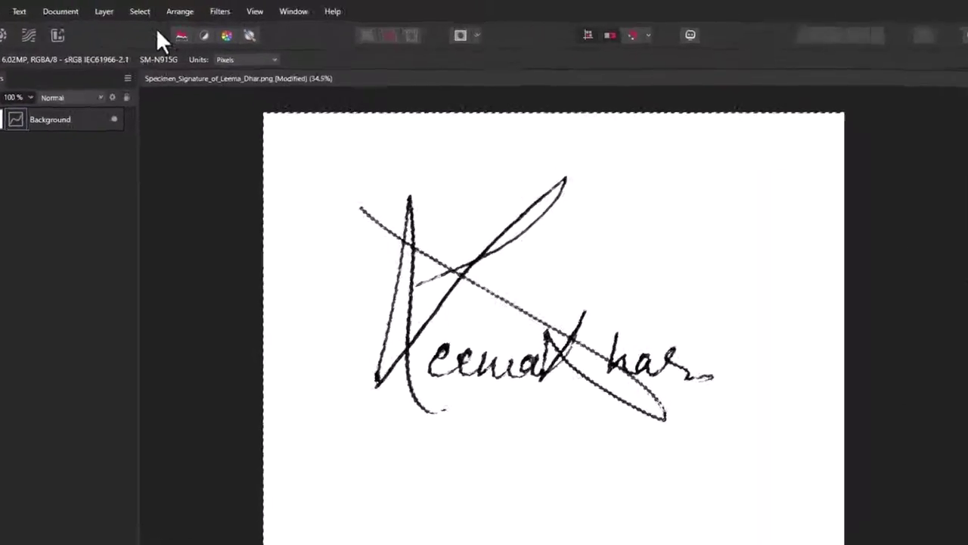
- Invert the pixel selection so it covers the signature strokes, and restore visibility of all composite colour channels
{"action": "left_click", "coordinate": [173, 8]}
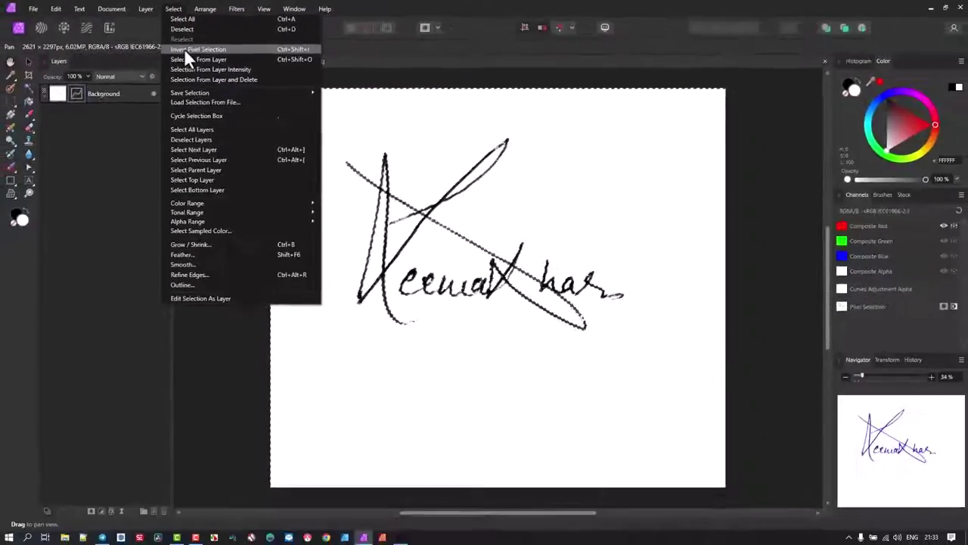
{"action": "left_click", "coordinate": [155, 65]}
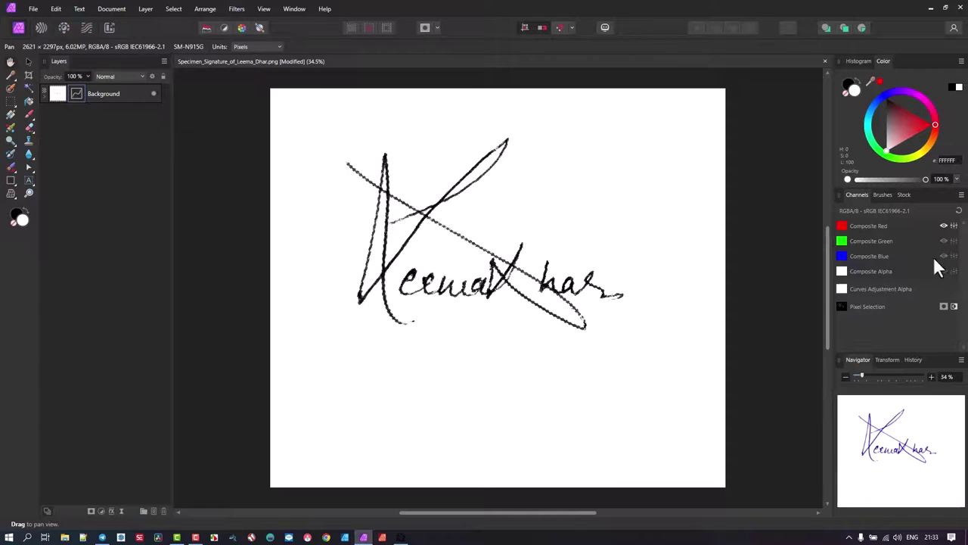
{"action": "left_click", "coordinate": [943, 226]}
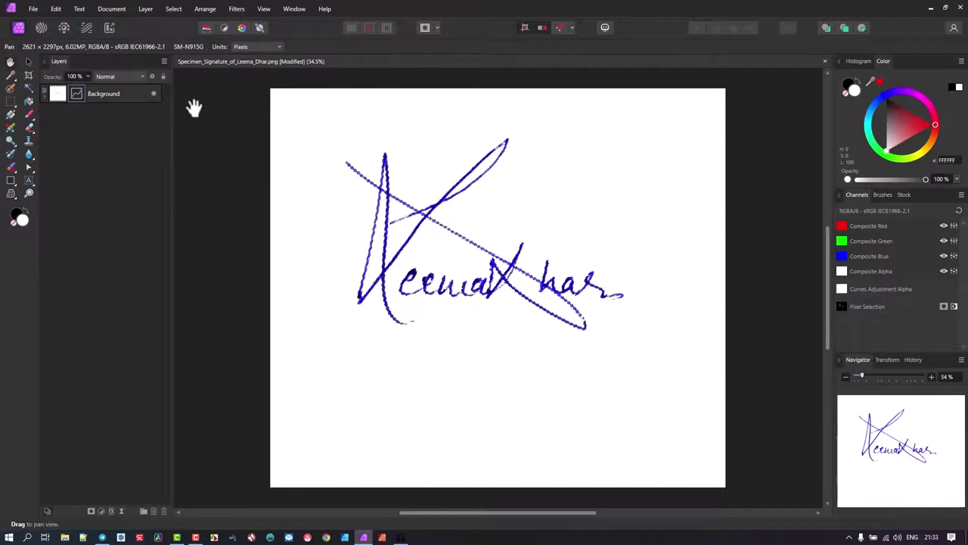
- Hide the Background layer and add a new fill layer from the signature selection
{"action": "left_click", "coordinate": [155, 92]}
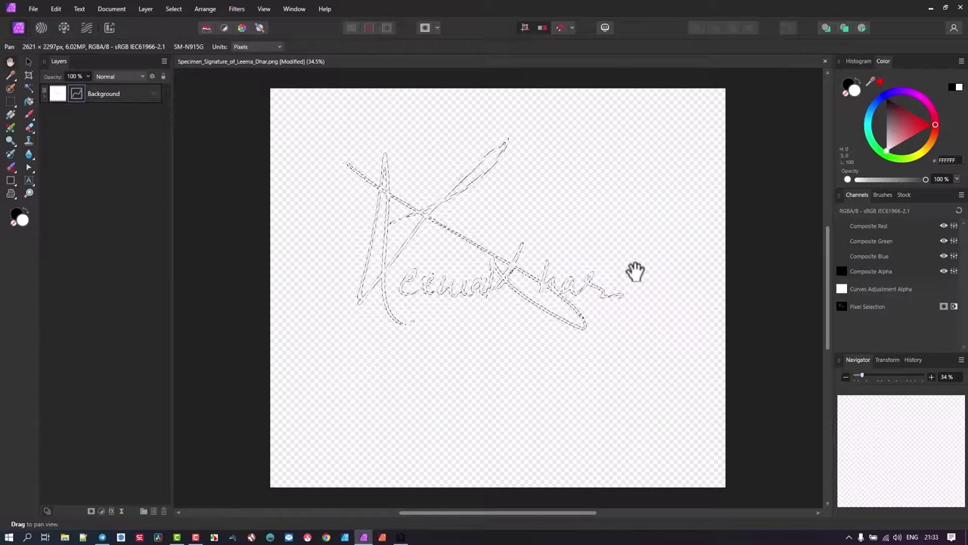
{"action": "scroll", "coordinate": [442, 245], "scroll_direction": "up", "scroll_amount": 1}
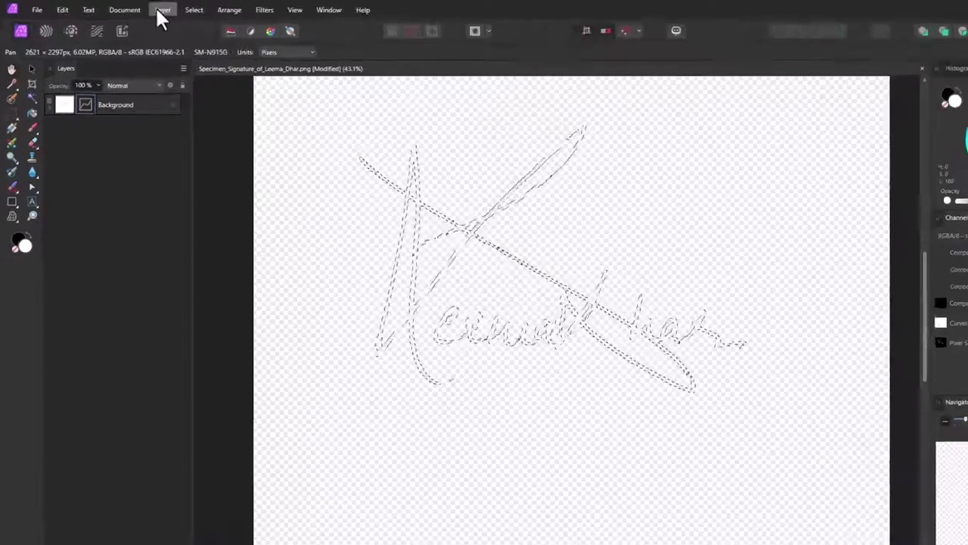
{"action": "left_click", "coordinate": [143, 10]}
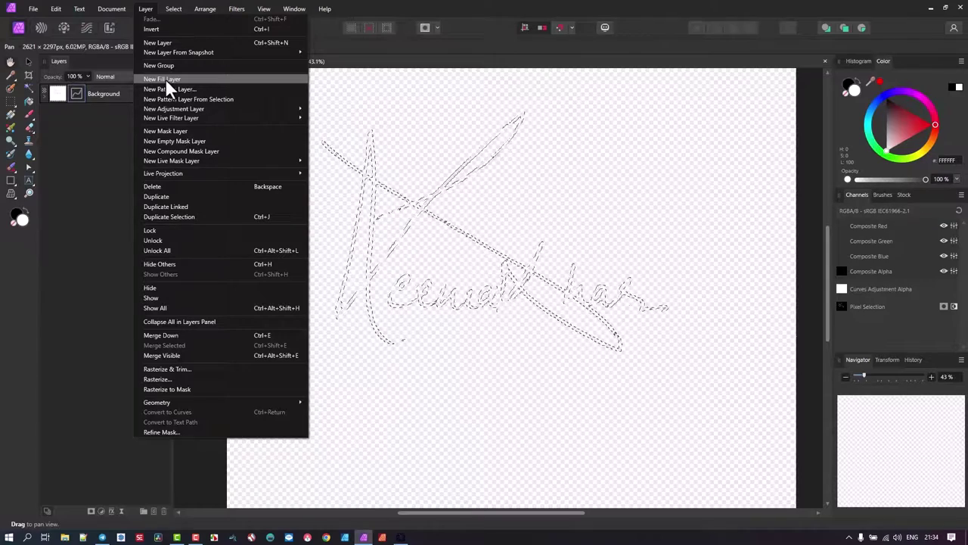
{"action": "left_click", "coordinate": [165, 78]}
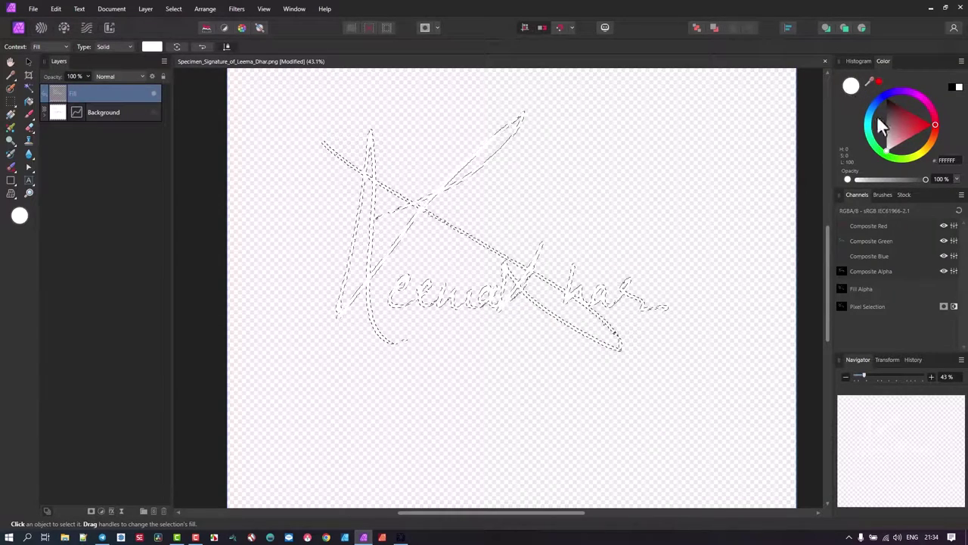
- Try the fill layer in red FF2828, check the strokes up close, and change the fill to dark grey 383838
{"action": "left_click_drag", "start_coordinate": [898, 123], "coordinate": [925, 138]}
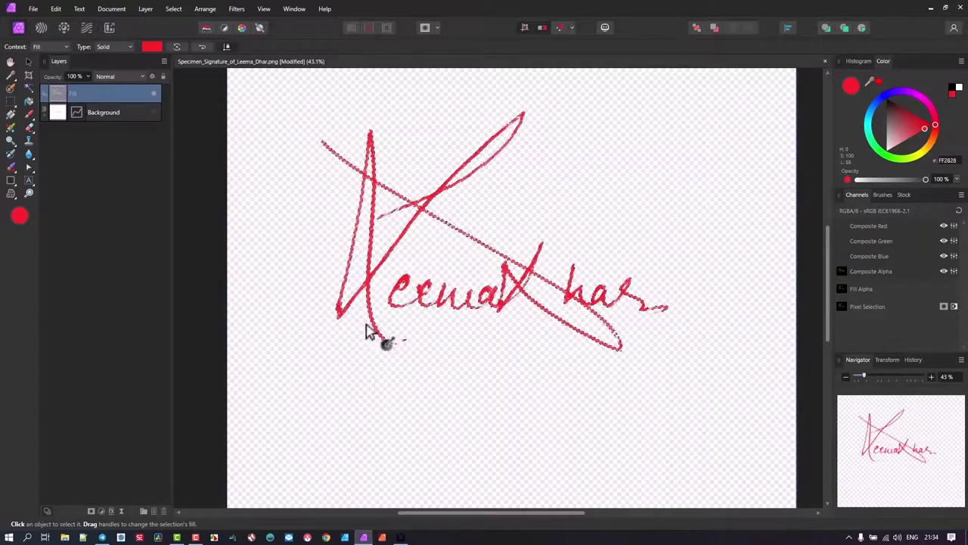
{"action": "scroll", "coordinate": [371, 336], "scroll_direction": "up", "scroll_amount": 5}
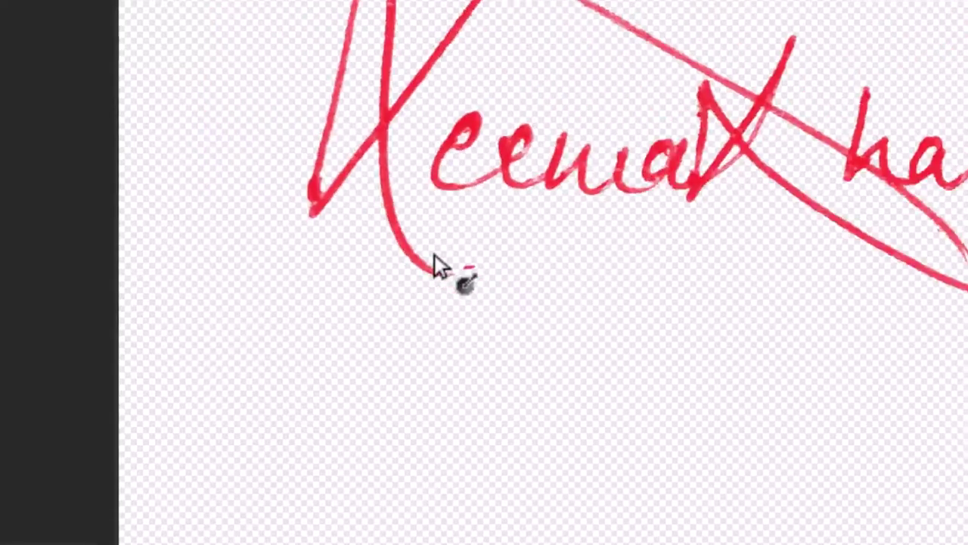
{"action": "scroll", "coordinate": [325, 389], "scroll_direction": "up", "scroll_amount": 3}
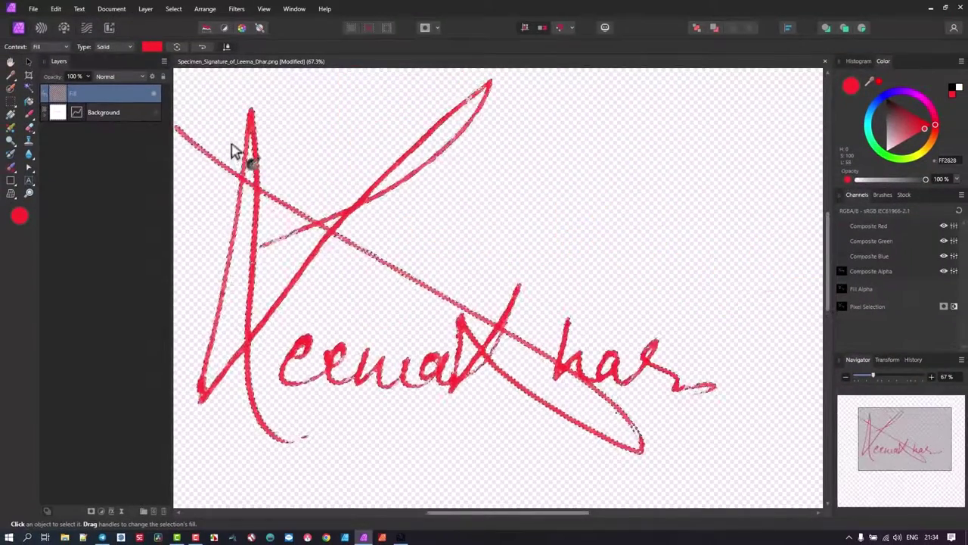
{"action": "scroll", "coordinate": [257, 197], "scroll_direction": "up", "scroll_amount": 5}
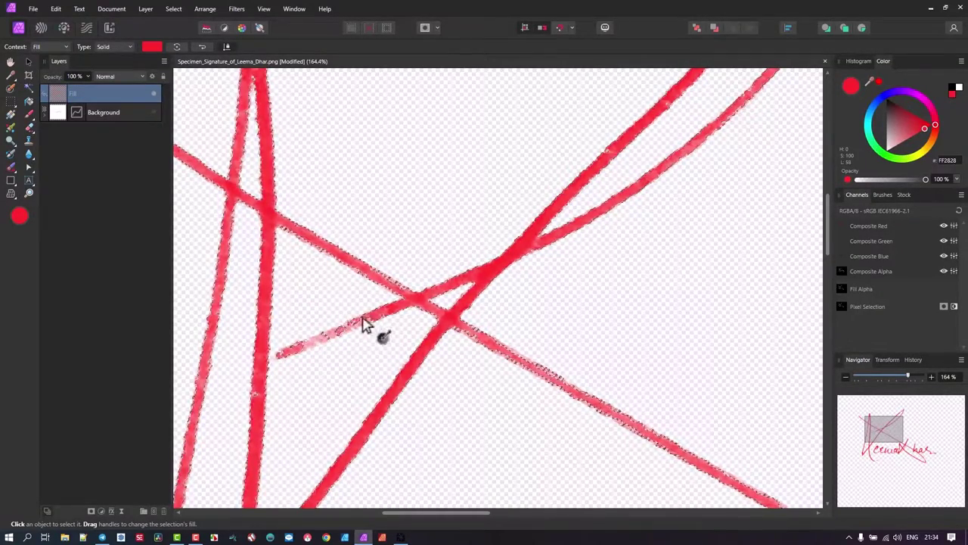
{"action": "scroll", "coordinate": [317, 360], "scroll_direction": "down", "scroll_amount": 6}
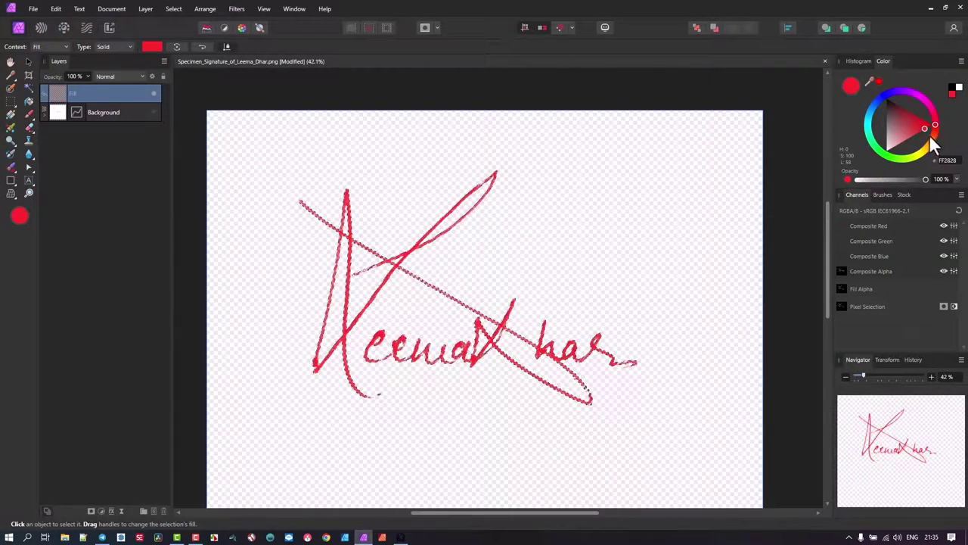
{"action": "left_click_drag", "start_coordinate": [905, 111], "coordinate": [867, 109]}
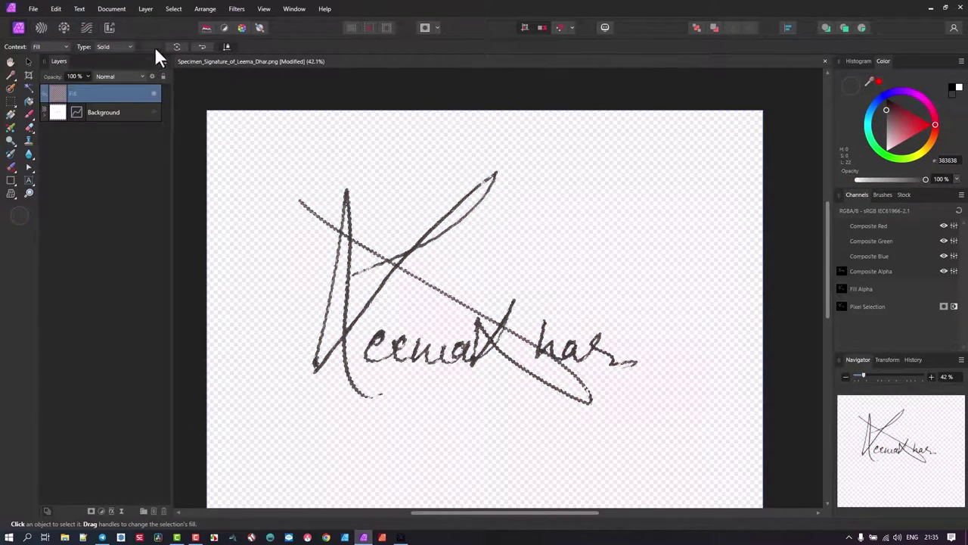
- Deselect the pixel selection around the signature
{"action": "left_click", "coordinate": [147, 9]}
{"action": "left_click", "coordinate": [181, 9]}
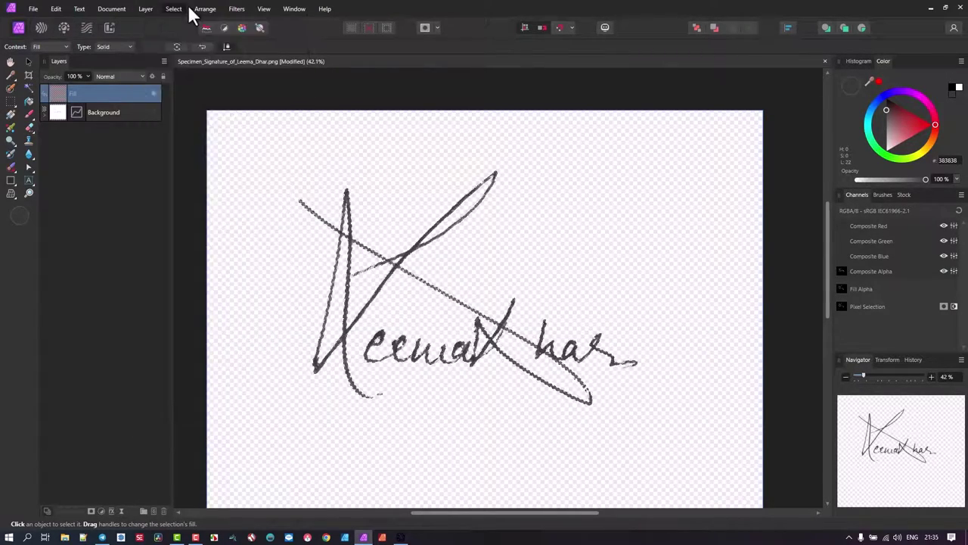
{"action": "left_click", "coordinate": [182, 11]}
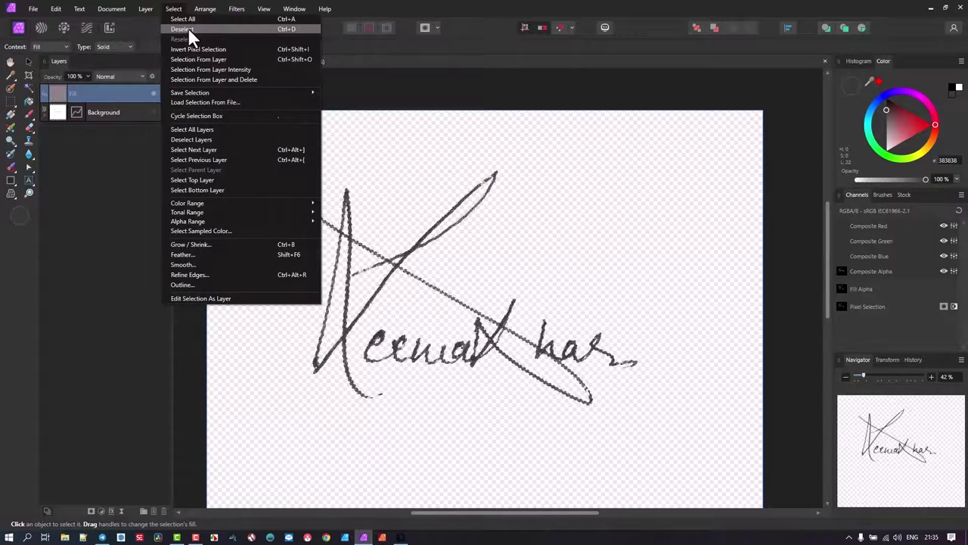
{"action": "left_click", "coordinate": [188, 30]}
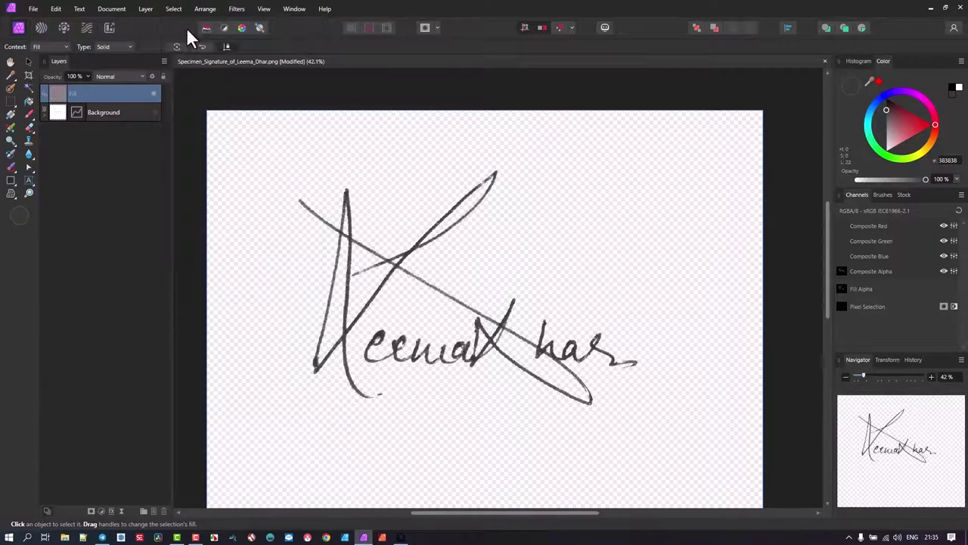
- Set the fill layer's colour to black 000000
{"action": "left_click", "coordinate": [888, 97]}
{"action": "left_click", "coordinate": [905, 115]}
{"action": "left_click_drag", "start_coordinate": [903, 115], "coordinate": [864, 89]}
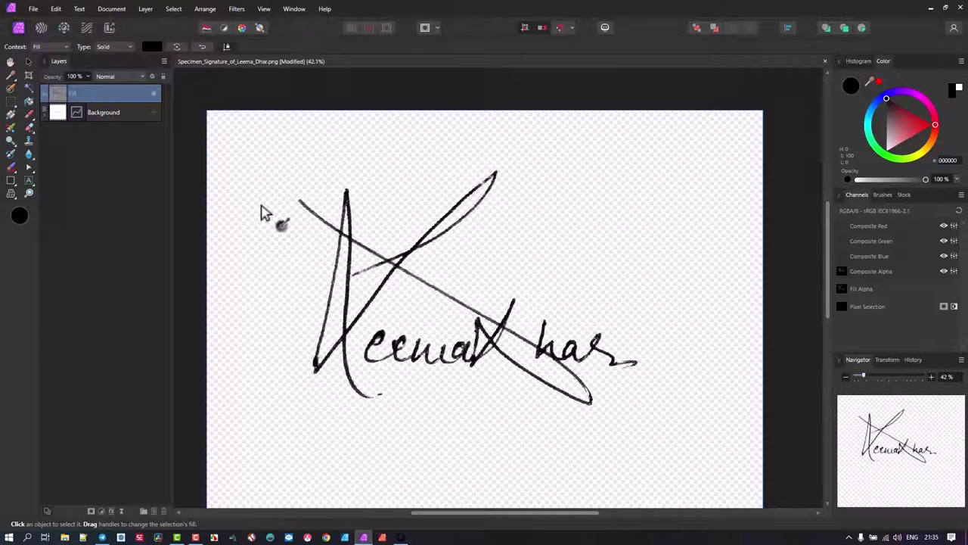
{"action": "left_click", "coordinate": [38, 9]}
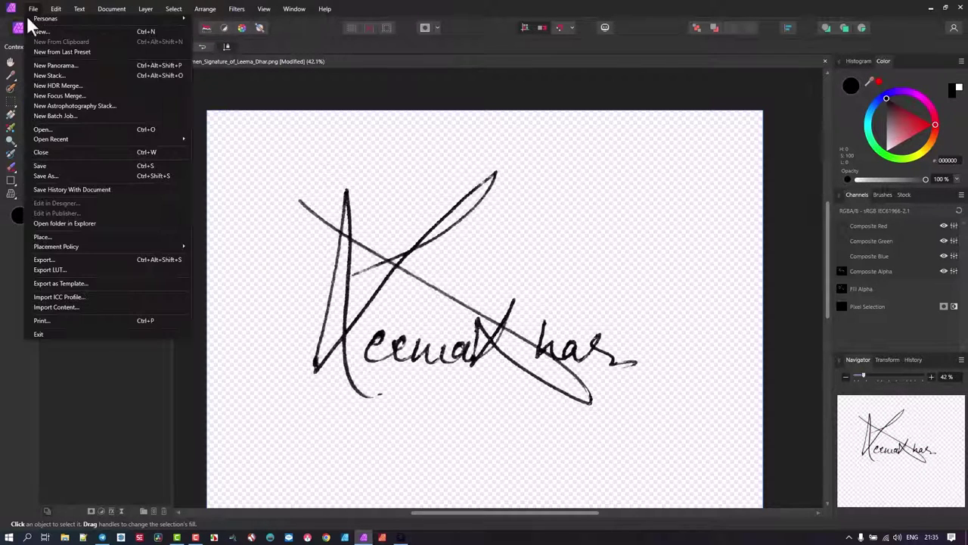
{"action": "key", "text": "Escape"}
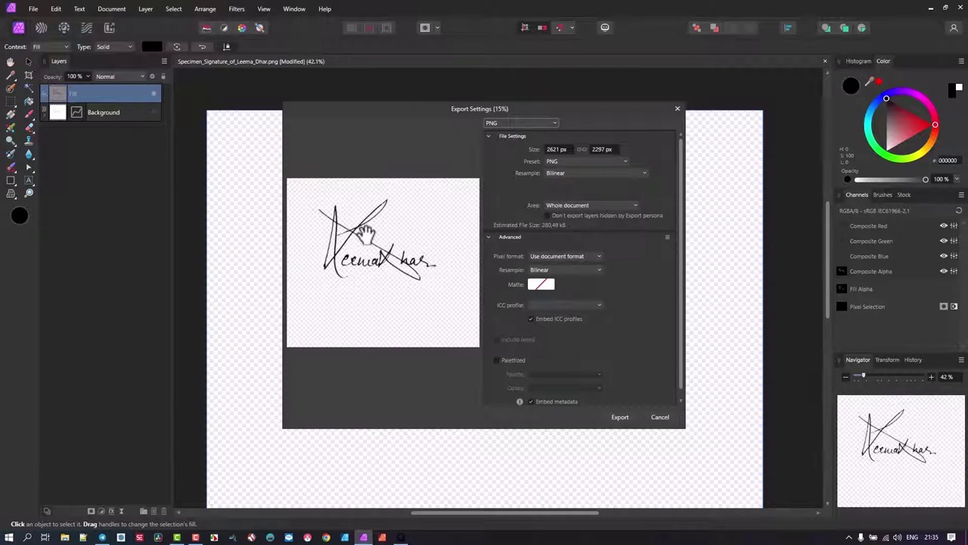
{"action": "left_click", "coordinate": [660, 416]}
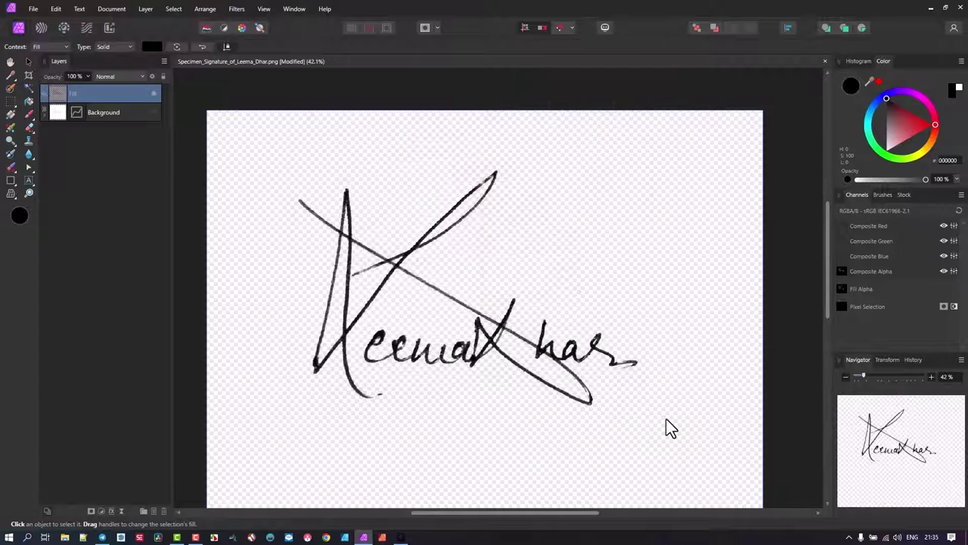
- Try moving the fill layer across the canvas with the Move tool, and undo the move
{"action": "scroll", "coordinate": [666, 426], "scroll_direction": "down", "scroll_amount": 5}
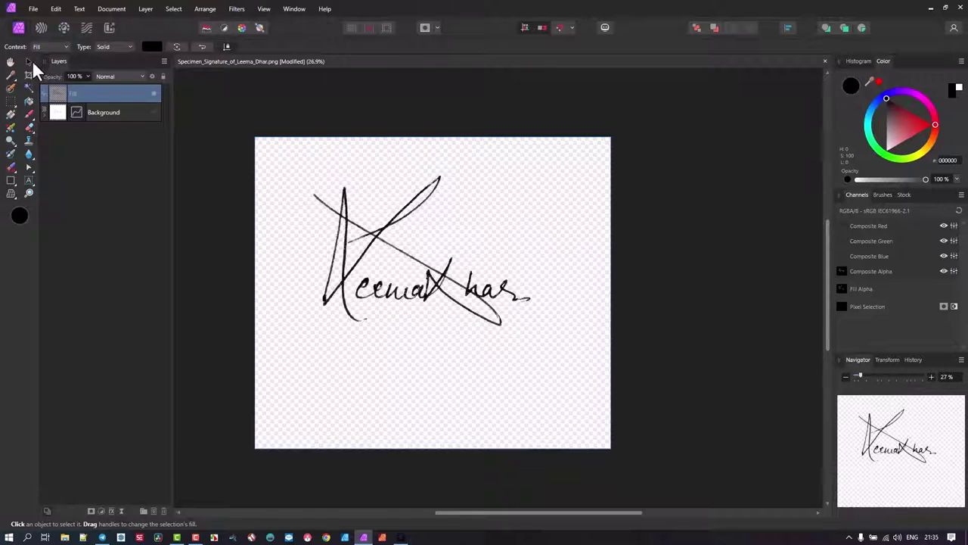
{"action": "key", "text": "v"}
{"action": "left_click_drag", "start_coordinate": [371, 261], "coordinate": [487, 249]}
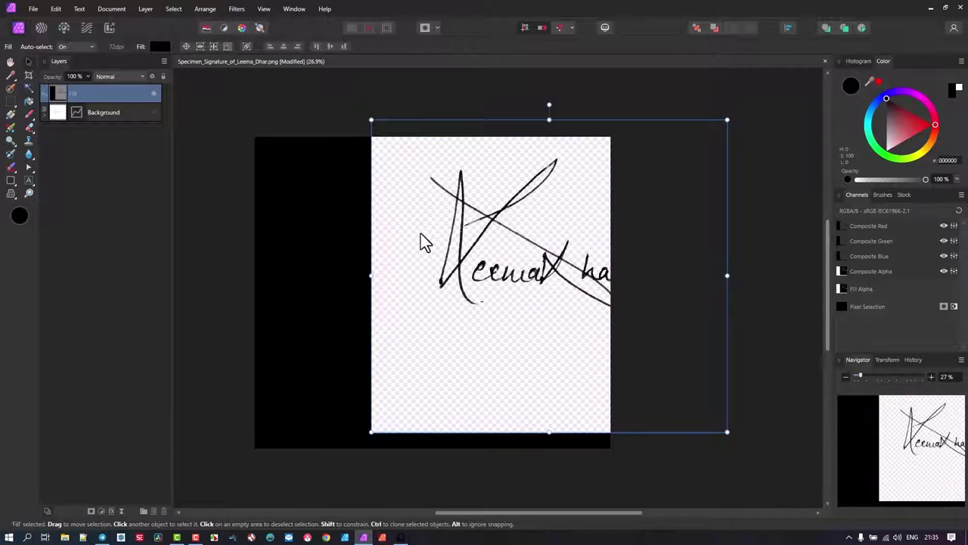
{"action": "key", "text": "ctrl+z"}
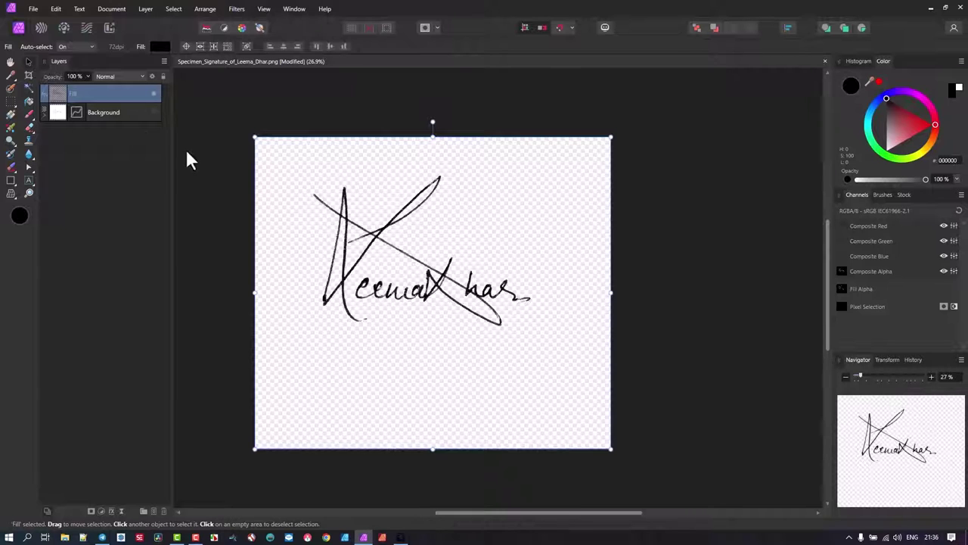
- Crop the canvas closely around the signature on all four sides, to about 1752 × 1257 px
{"action": "left_click", "coordinate": [29, 76]}
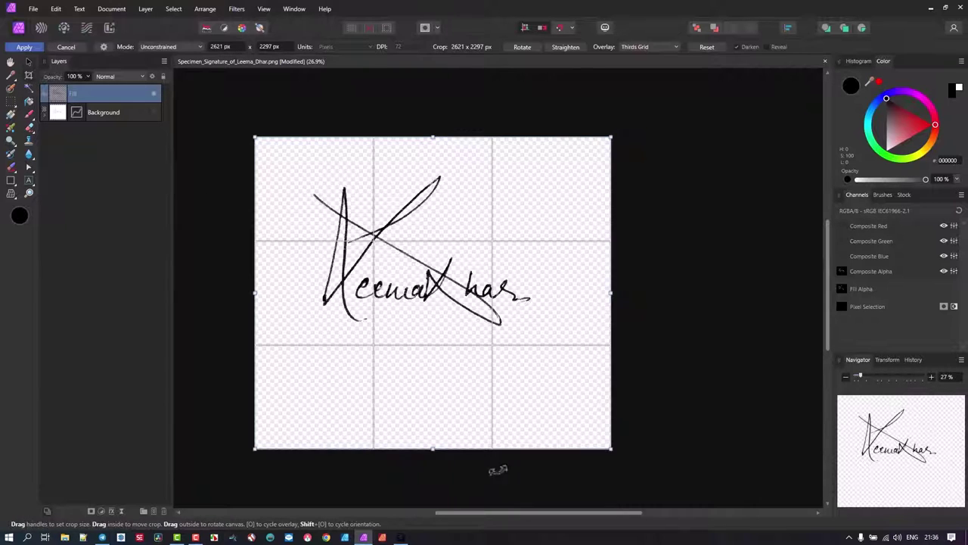
{"action": "left_click_drag", "start_coordinate": [430, 448], "coordinate": [444, 339]}
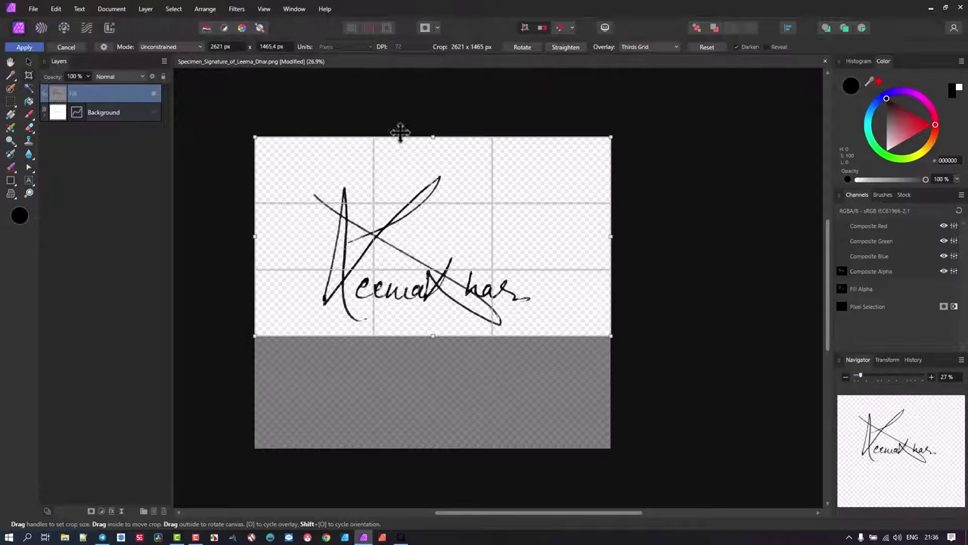
{"action": "left_click_drag", "start_coordinate": [432, 136], "coordinate": [428, 165]}
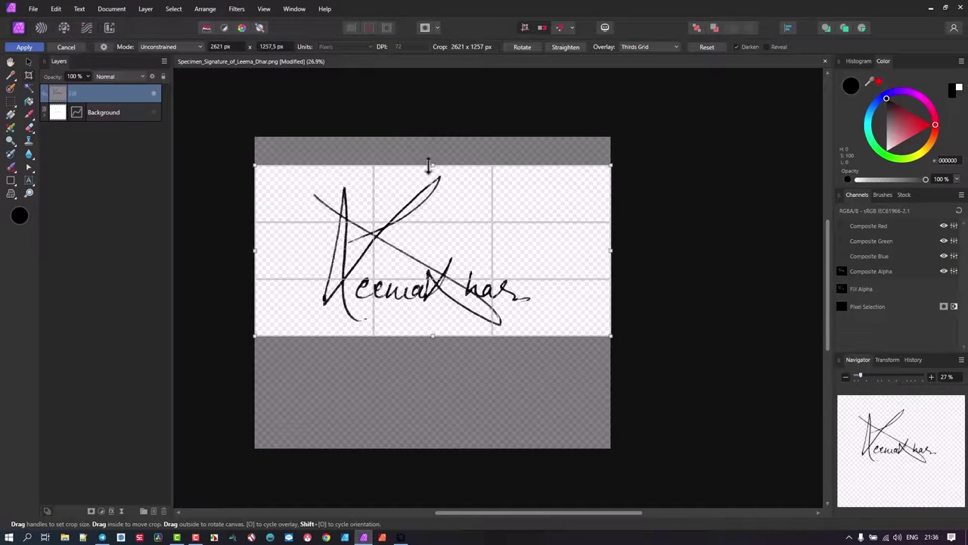
{"action": "left_click_drag", "start_coordinate": [606, 252], "coordinate": [540, 255]}
{"action": "left_click_drag", "start_coordinate": [258, 252], "coordinate": [303, 263]}
{"action": "key", "text": "Return"}
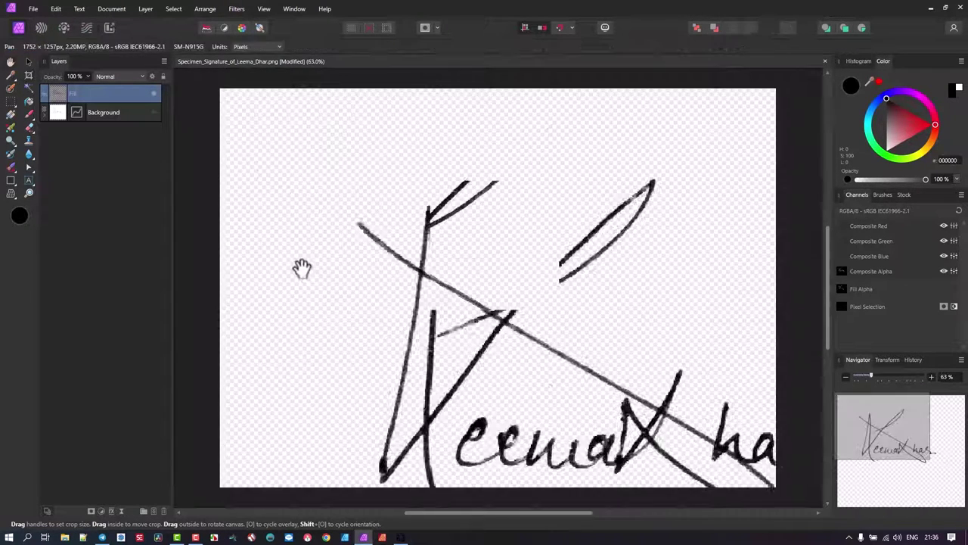
{"action": "scroll", "coordinate": [370, 289], "scroll_direction": "down", "scroll_amount": 5}
{"action": "scroll", "coordinate": [371, 290], "scroll_direction": "up", "scroll_amount": 4}
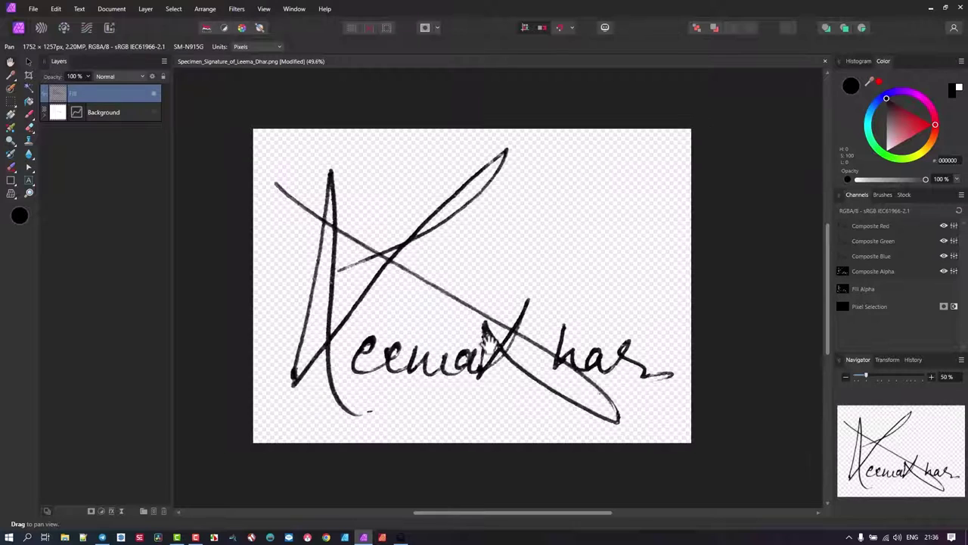
- Recolour the signature's fill layer to dark blue 001E44 and inspect the strokes
{"action": "mouse_move", "coordinate": [920, 146]}
{"action": "left_mouse_down"}
{"action": "mouse_move", "coordinate": [932, 122]}
{"action": "mouse_move", "coordinate": [882, 149]}
{"action": "left_mouse_up"}
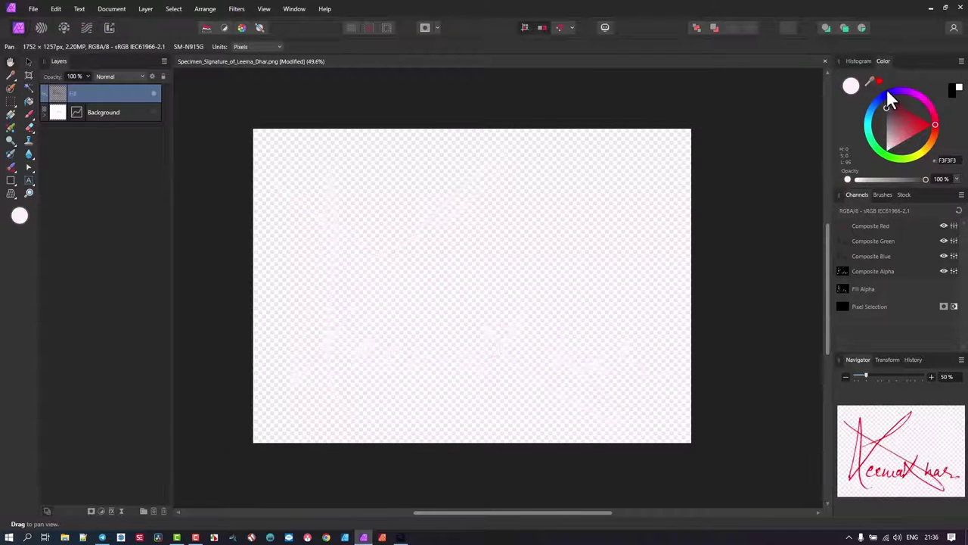
{"action": "mouse_move", "coordinate": [892, 96]}
{"action": "left_mouse_down"}
{"action": "mouse_move", "coordinate": [901, 106]}
{"action": "mouse_move", "coordinate": [872, 103]}
{"action": "left_mouse_up"}
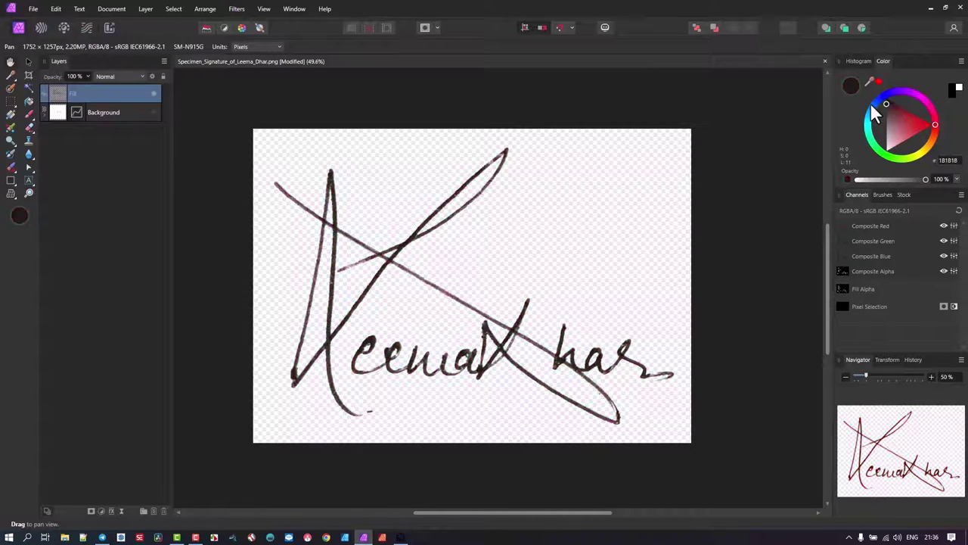
{"action": "left_click", "coordinate": [871, 103]}
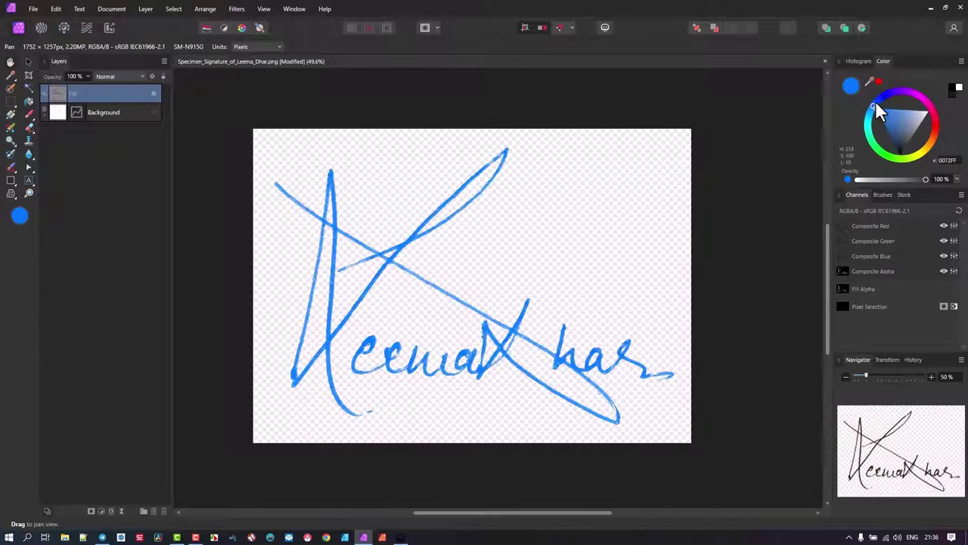
{"action": "left_click", "coordinate": [888, 134]}
{"action": "mouse_move", "coordinate": [888, 136]}
{"action": "left_mouse_down"}
{"action": "mouse_move", "coordinate": [893, 152]}
{"action": "mouse_move", "coordinate": [889, 134]}
{"action": "mouse_move", "coordinate": [917, 139]}
{"action": "mouse_move", "coordinate": [867, 135]}
{"action": "mouse_move", "coordinate": [882, 160]}
{"action": "left_mouse_up"}
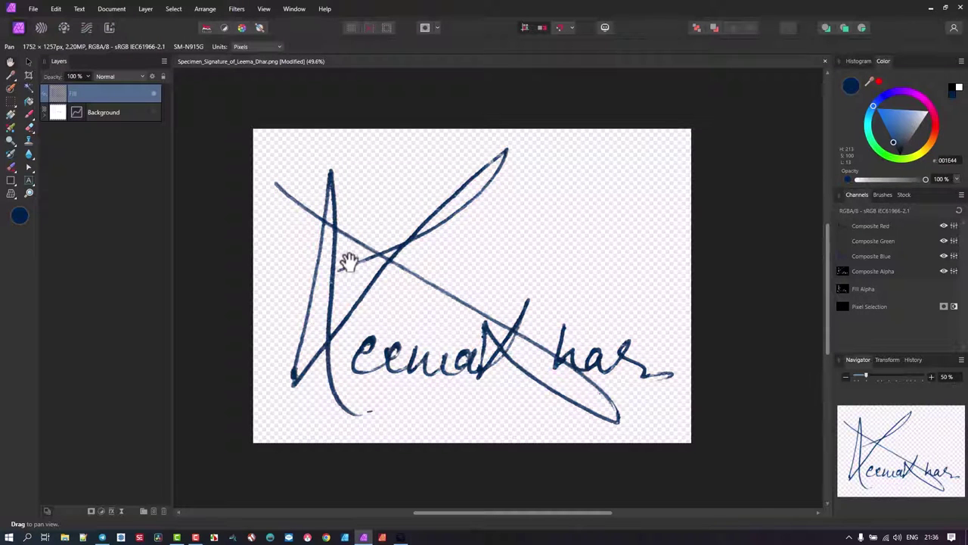
{"action": "scroll", "coordinate": [348, 261], "scroll_direction": "up", "scroll_amount": 2}
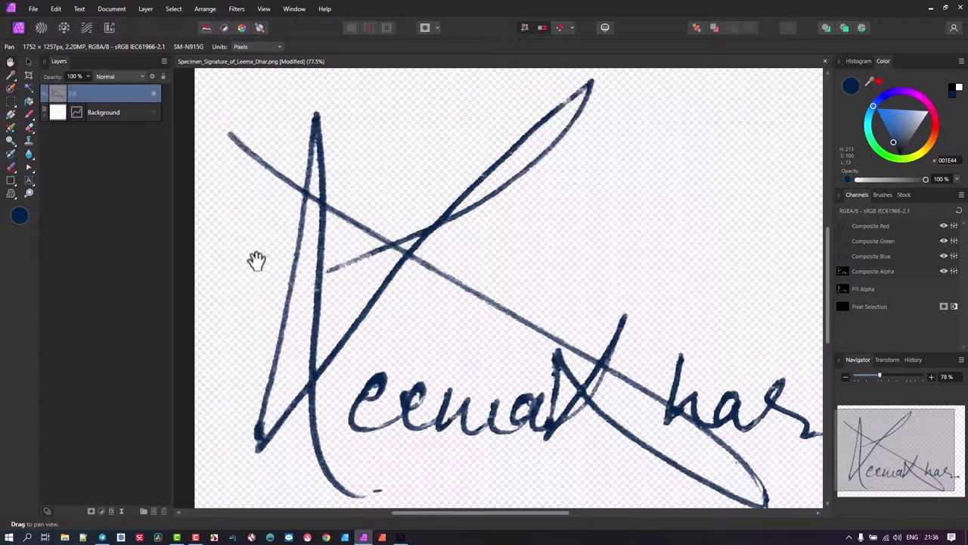
{"action": "scroll", "coordinate": [350, 278], "scroll_direction": "down", "scroll_amount": 3}
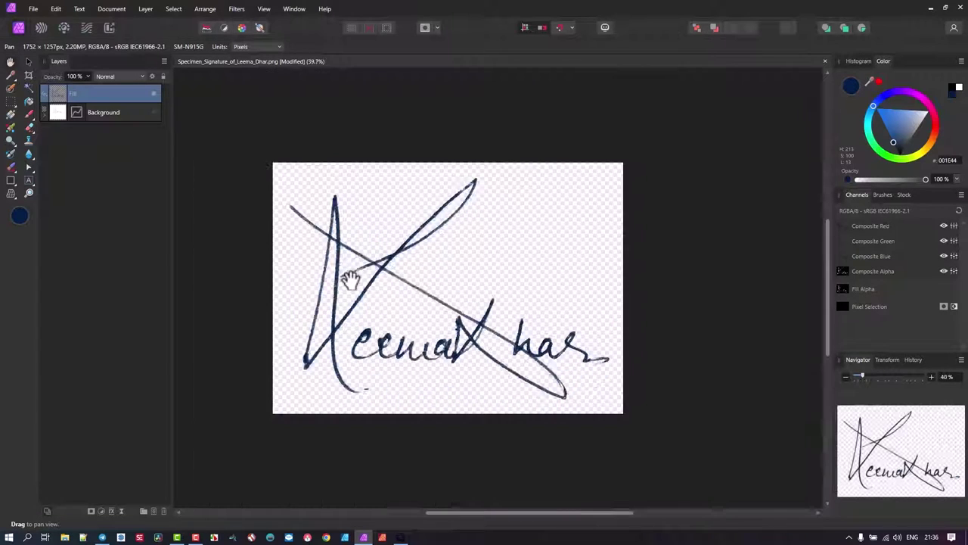
- Export the whole document as a 1752 × 1257 px PNG to Downloads, adding RT to the end of the original file name
{"action": "left_click", "coordinate": [33, 9]}
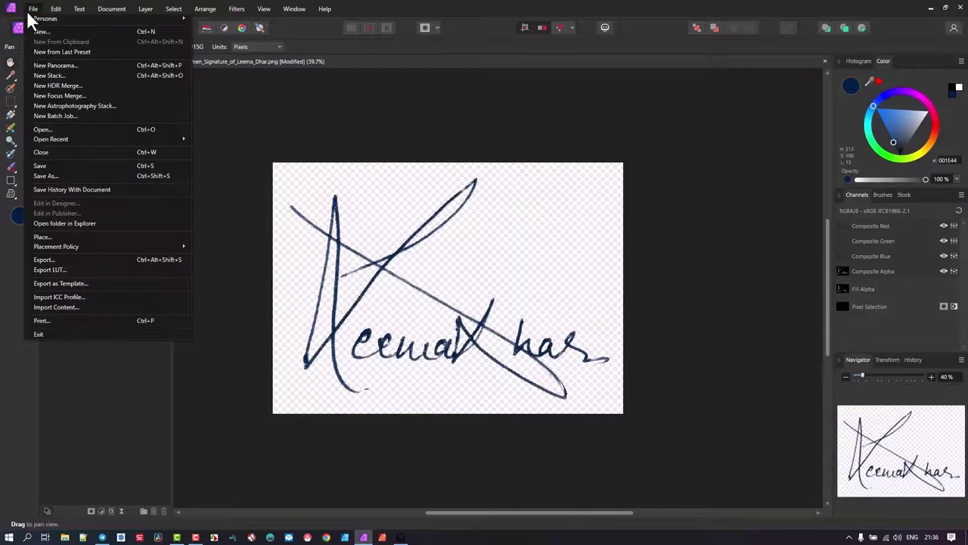
{"action": "left_click", "coordinate": [68, 259]}
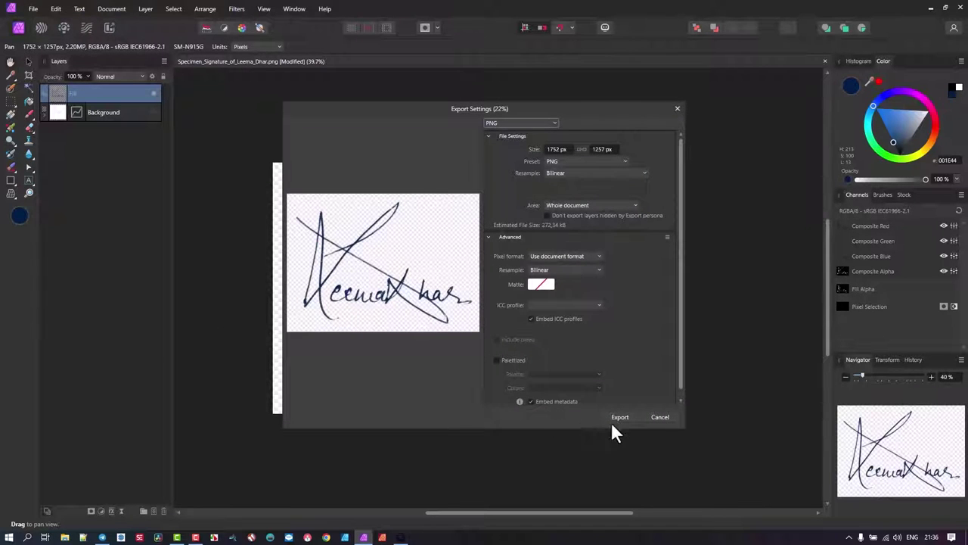
{"action": "left_click", "coordinate": [620, 417]}
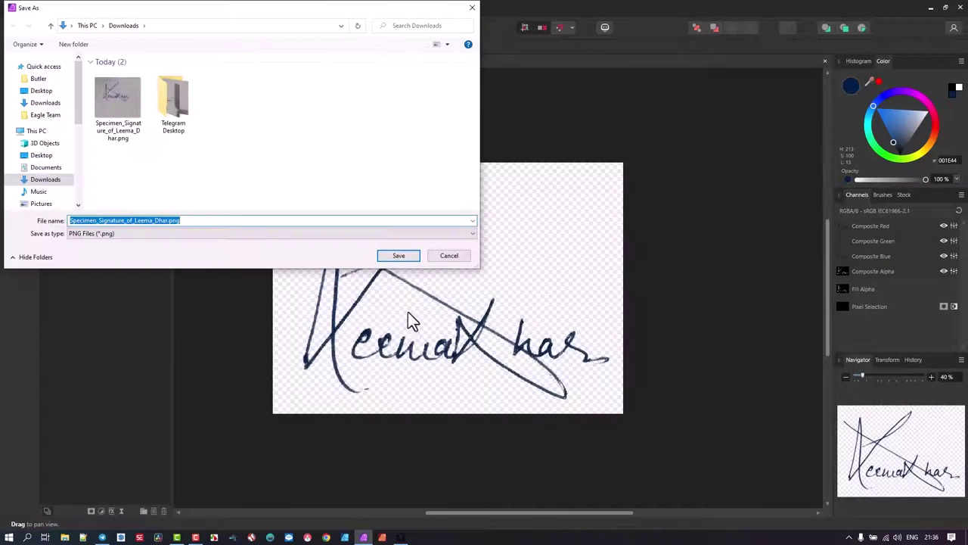
{"action": "left_click", "coordinate": [168, 220]}
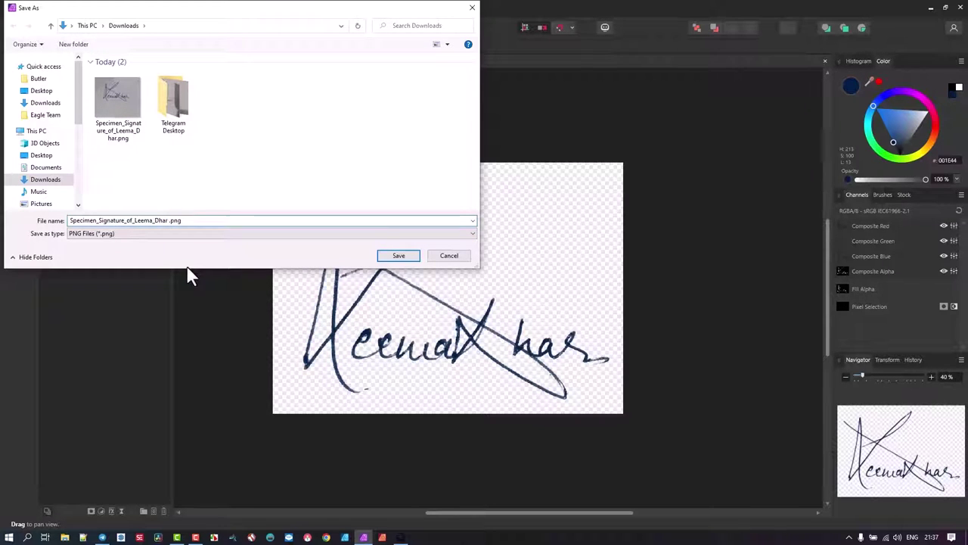
{"action": "left_click", "coordinate": [397, 255]}
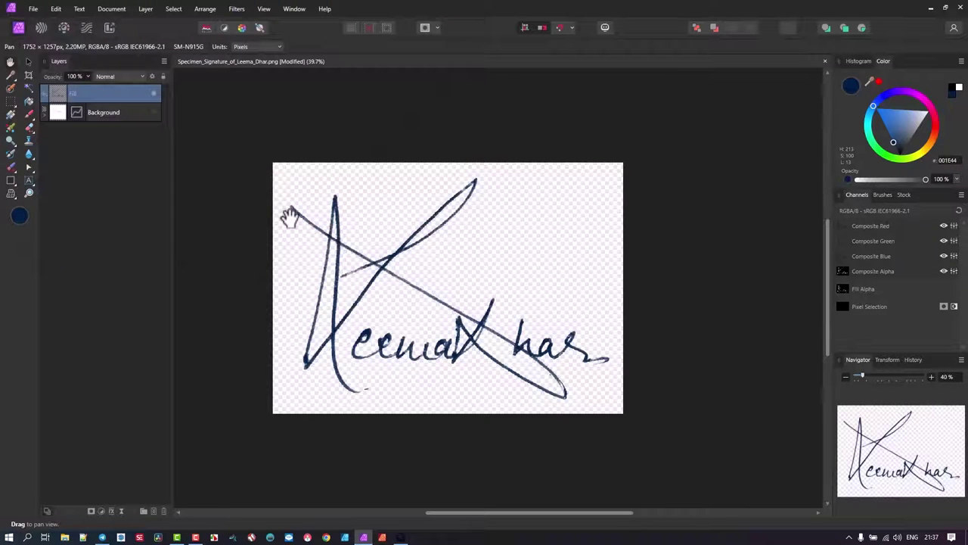
- Create a new document from the RT- Print HD preset, 297 × 210 mm at 300 DPI
{"action": "left_click", "coordinate": [34, 9]}
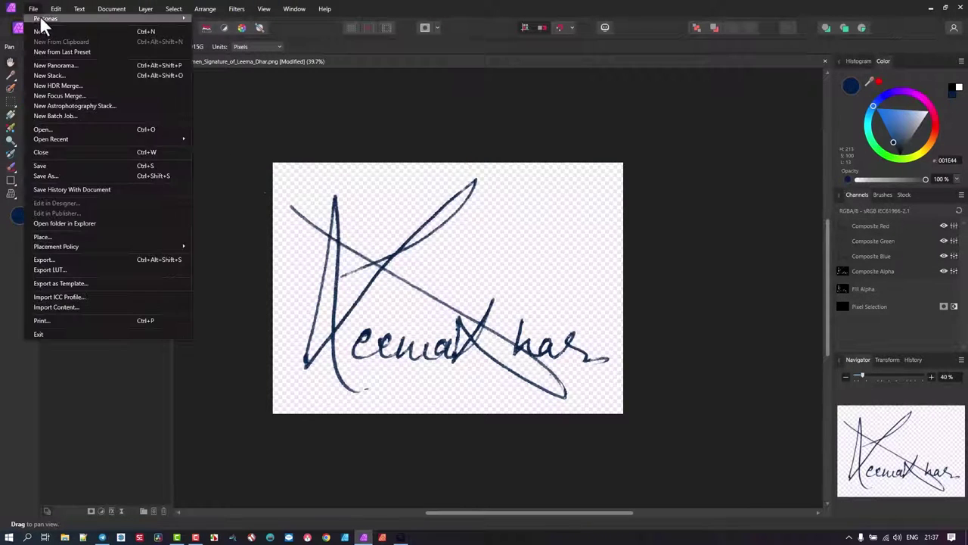
{"action": "left_click", "coordinate": [46, 38]}
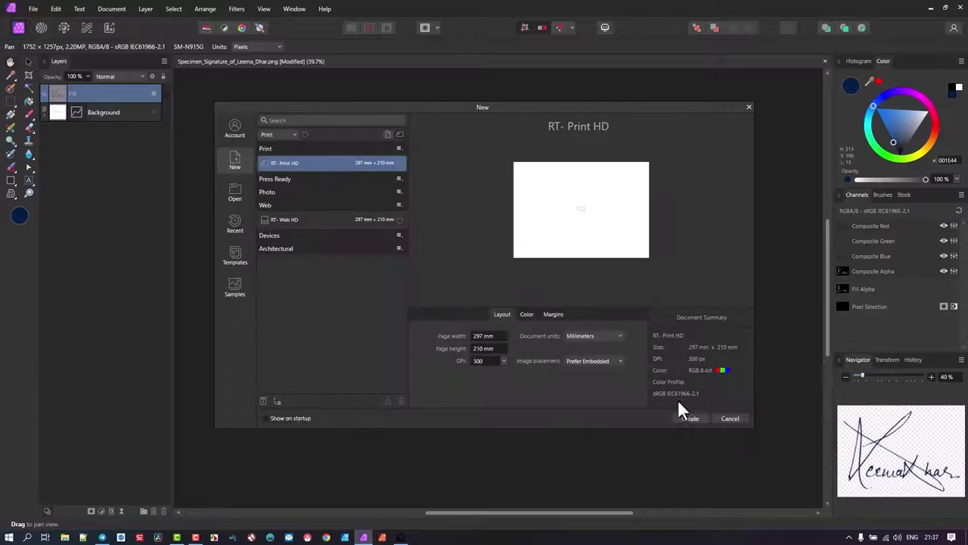
{"action": "left_click", "coordinate": [687, 419]}
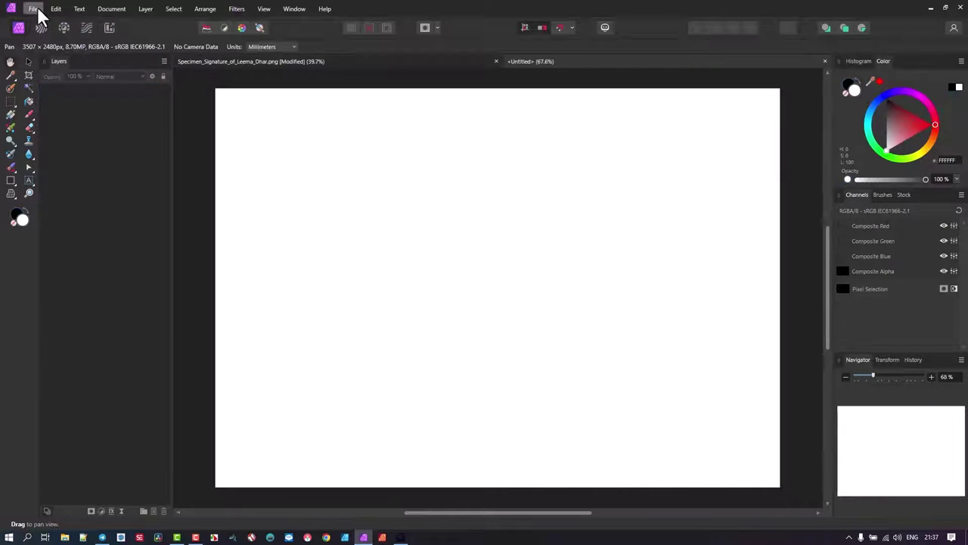
- Place the exported RT signature PNG and the original scan PNG from Downloads side by side on the blank page
{"action": "left_click", "coordinate": [37, 8]}
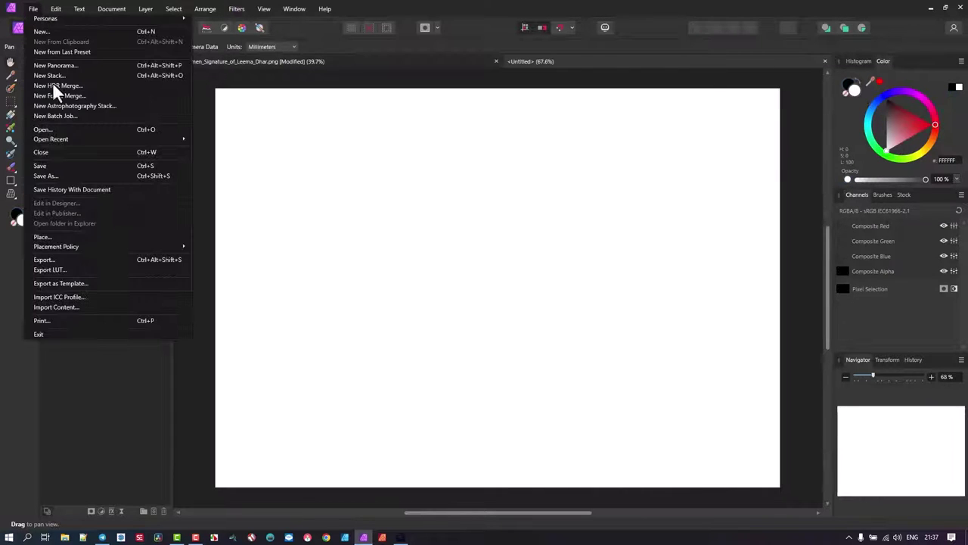
{"action": "left_click", "coordinate": [72, 238]}
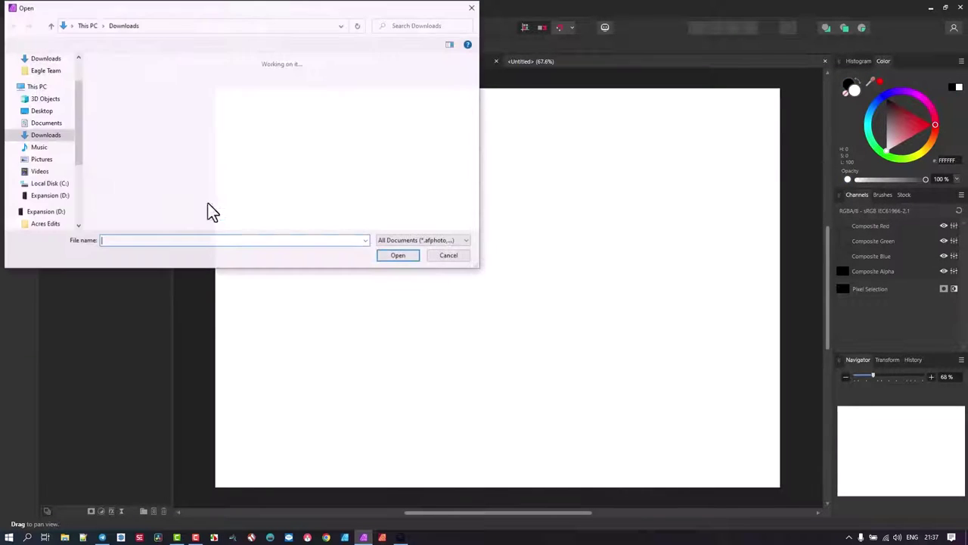
{"action": "left_click", "coordinate": [178, 98]}
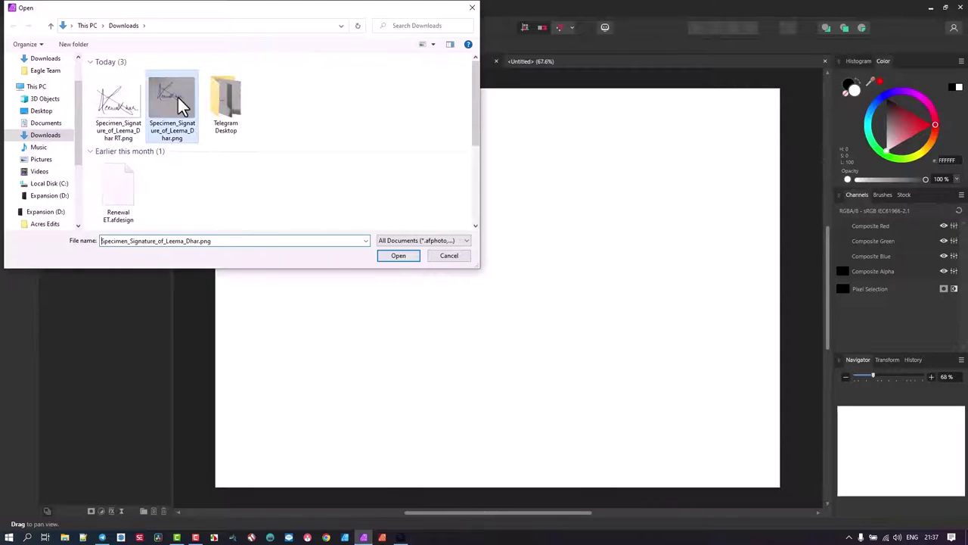
{"action": "left_click", "coordinate": [135, 111], "text": "ctrl"}
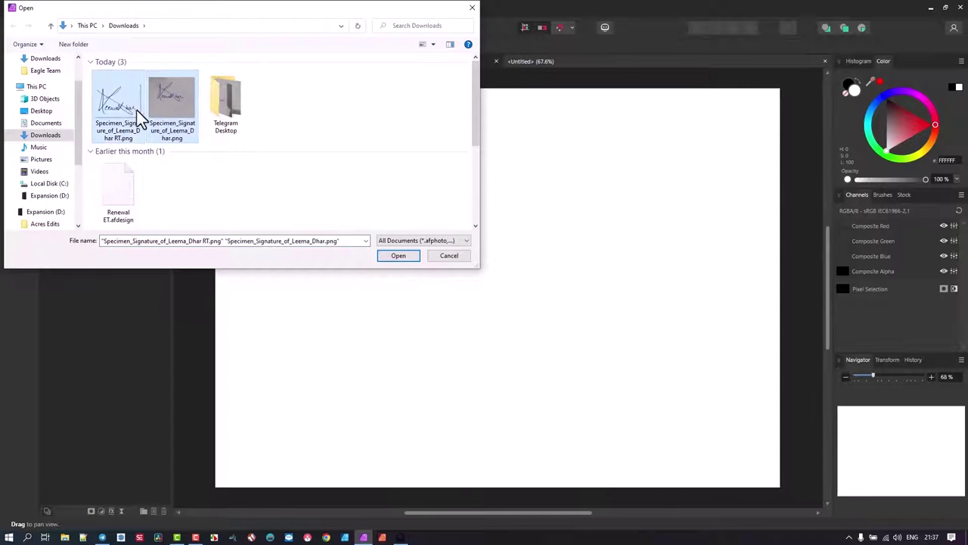
{"action": "left_click", "coordinate": [389, 257]}
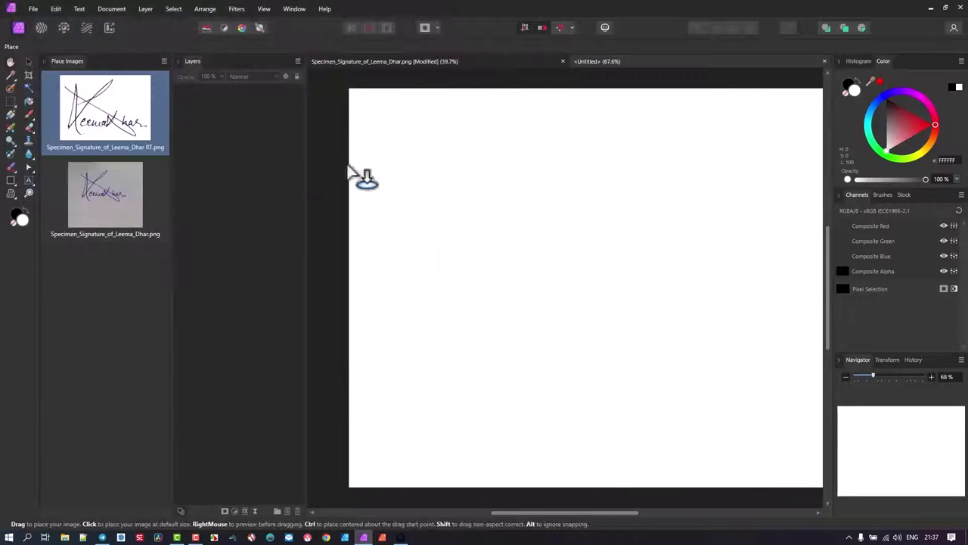
{"action": "mouse_move", "coordinate": [382, 117]}
{"action": "left_mouse_down"}
{"action": "mouse_move", "coordinate": [447, 231]}
{"action": "mouse_move", "coordinate": [550, 329]}
{"action": "mouse_move", "coordinate": [560, 318]}
{"action": "left_mouse_up"}
{"action": "left_click_drag", "start_coordinate": [633, 118], "coordinate": [772, 281]}
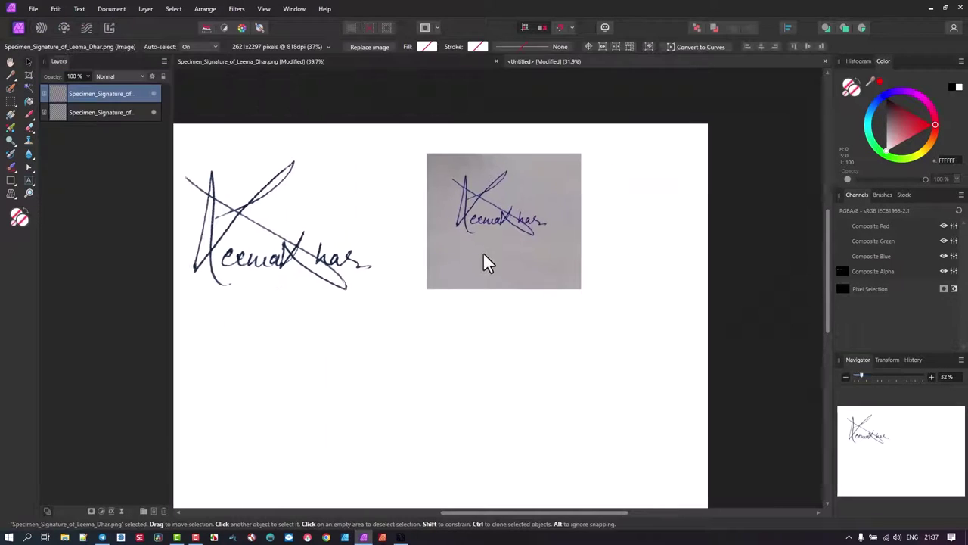
- Enlarge the placed original scan to about 558 dpi and move it away from the transparent signature
{"action": "mouse_move", "coordinate": [580, 286]}
{"action": "left_mouse_down"}
{"action": "mouse_move", "coordinate": [640, 369]}
{"action": "mouse_move", "coordinate": [624, 367]}
{"action": "left_mouse_up"}
{"action": "left_click_drag", "start_coordinate": [496, 252], "coordinate": [575, 241]}
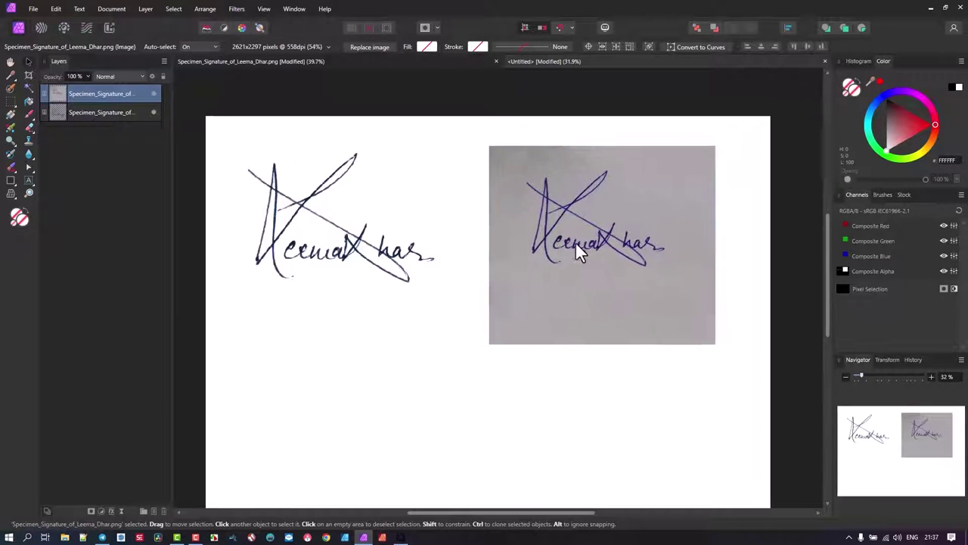
{"action": "scroll", "coordinate": [302, 264], "scroll_direction": "up", "scroll_amount": 3}
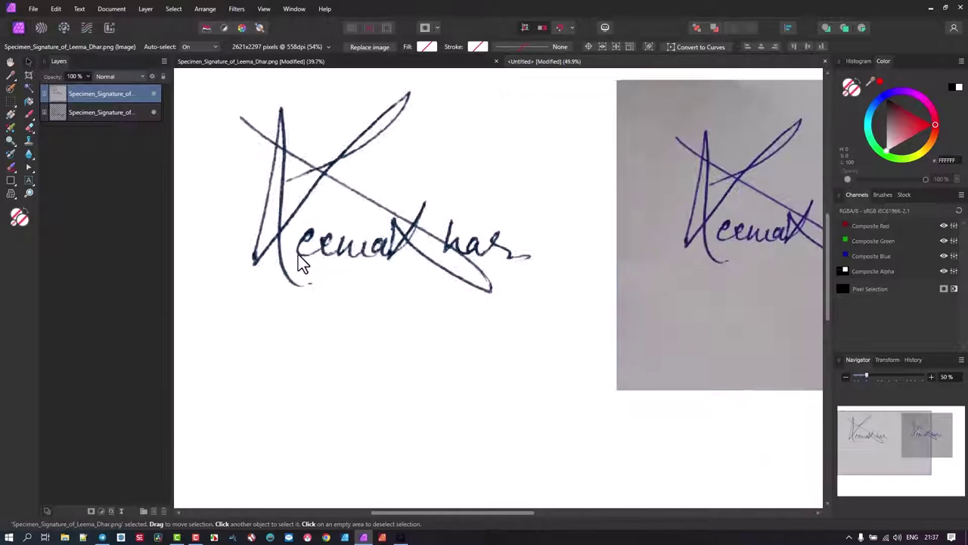
{"action": "scroll", "coordinate": [314, 249], "scroll_direction": "down", "scroll_amount": 3}
- Move the transparent signature onto the grey scan and bring it in front of the scan in the layer order
{"action": "left_click", "coordinate": [344, 235]}
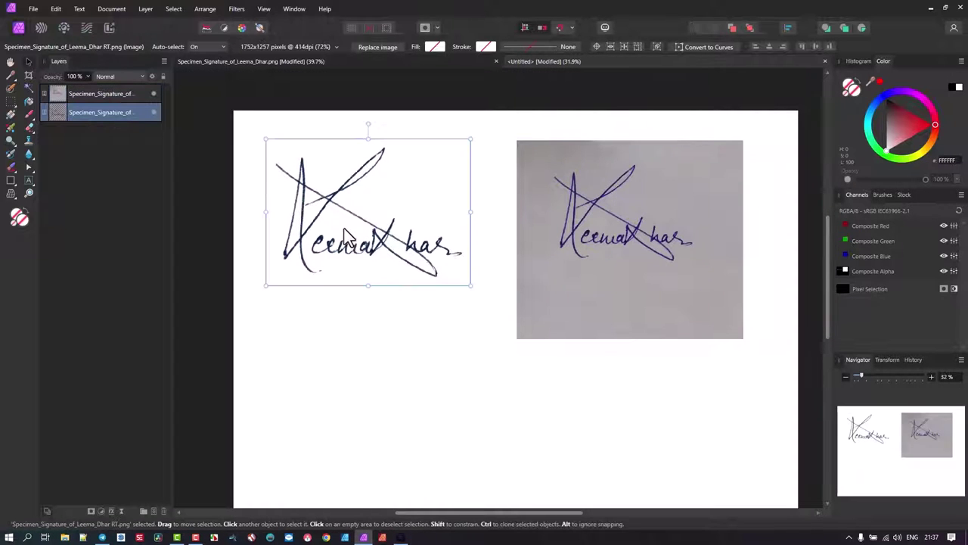
{"action": "mouse_move", "coordinate": [389, 252]}
{"action": "left_mouse_down"}
{"action": "mouse_move", "coordinate": [584, 318]}
{"action": "mouse_move", "coordinate": [571, 304]}
{"action": "left_mouse_up"}
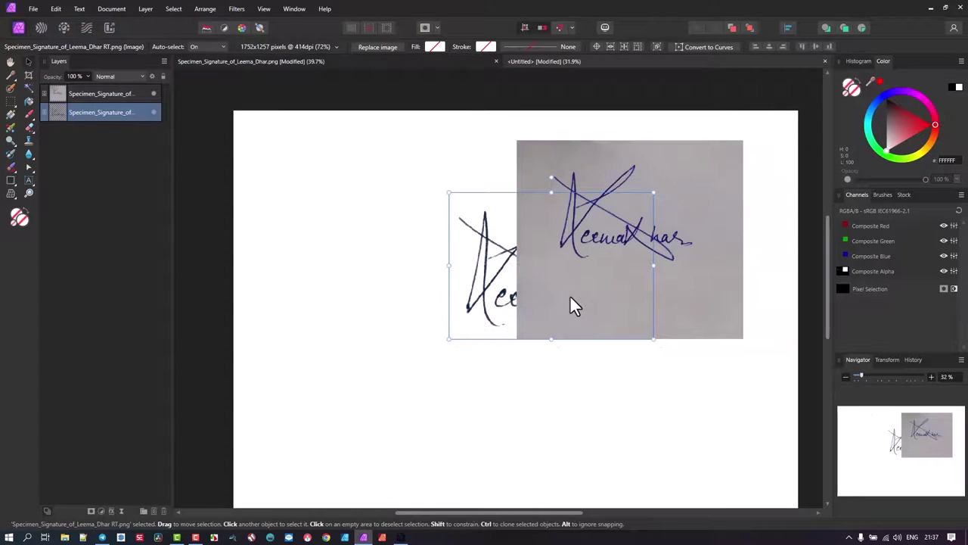
{"action": "left_click", "coordinate": [748, 28]}
- Scale the transparent signature down to about 578 dpi and position it directly below the original signature on the grey scan
{"action": "mouse_move", "coordinate": [510, 318]}
{"action": "left_mouse_down"}
{"action": "mouse_move", "coordinate": [621, 313]}
{"action": "mouse_move", "coordinate": [589, 318]}
{"action": "mouse_move", "coordinate": [593, 308]}
{"action": "left_mouse_up"}
{"action": "left_click_drag", "start_coordinate": [738, 339], "coordinate": [680, 279]}
{"action": "left_click_drag", "start_coordinate": [642, 313], "coordinate": [627, 325]}
{"action": "scroll", "coordinate": [637, 326], "scroll_direction": "up", "scroll_amount": 1}
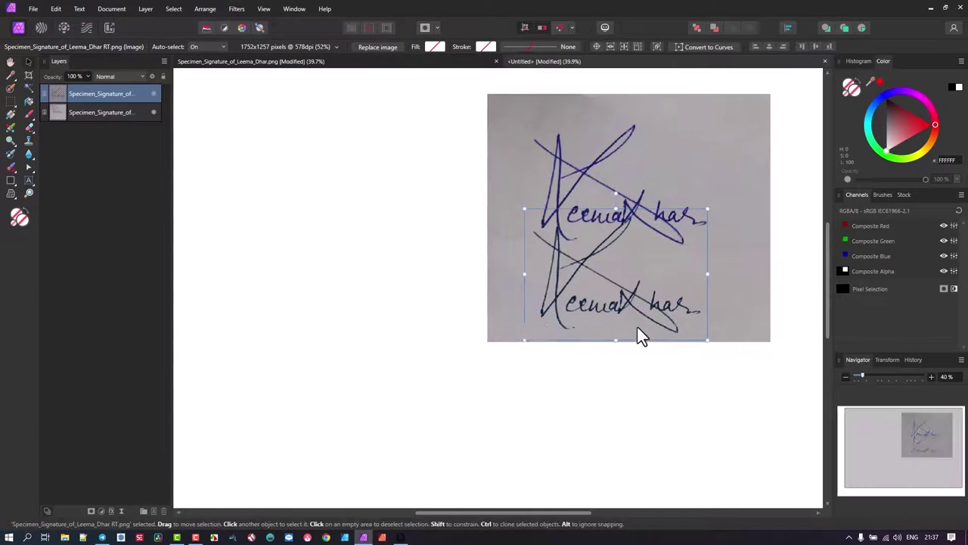
{"action": "scroll", "coordinate": [430, 340], "scroll_direction": "right", "scroll_amount": 5}
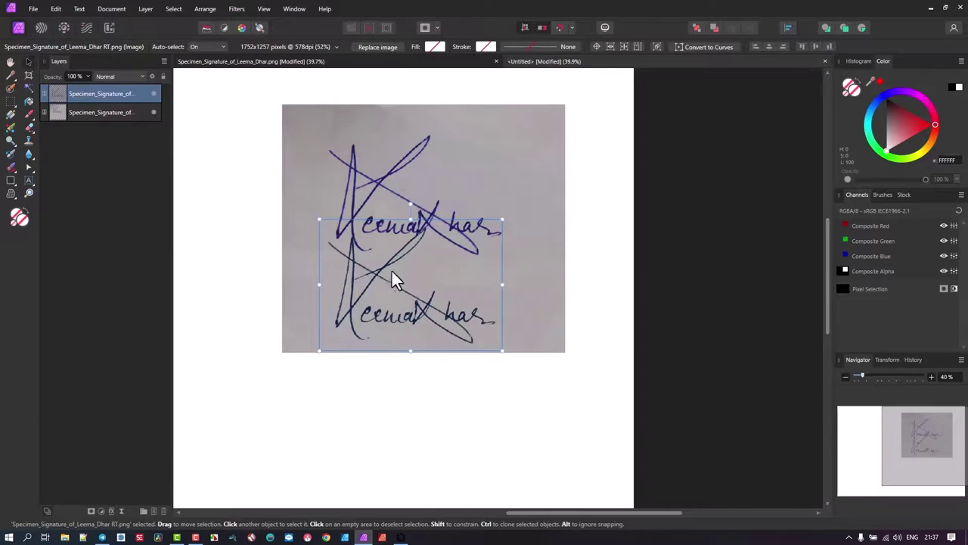